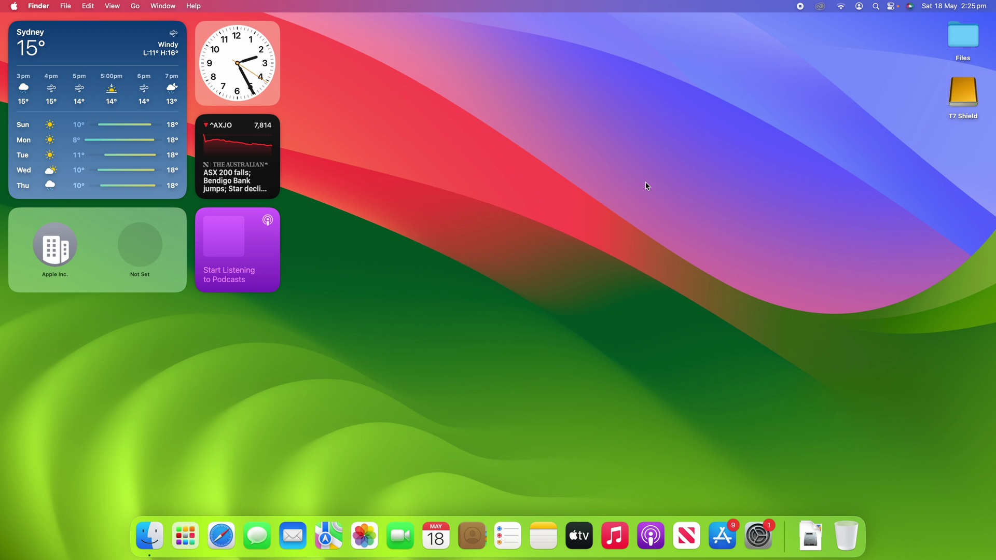
# Open Notes, start a new empty note and centre its window.
pyautogui.click(543, 535)
pyautogui.click(278, 54)
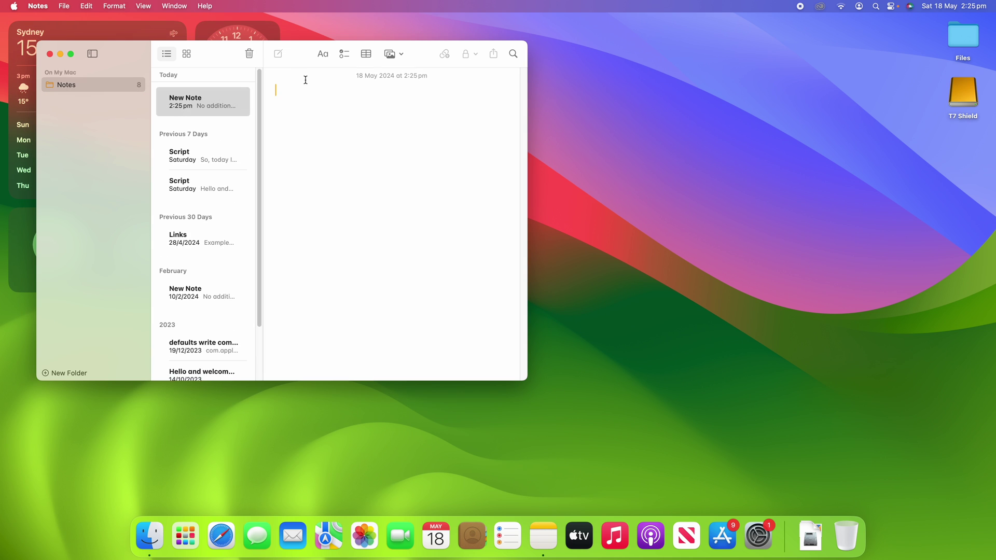
pyautogui.moveTo(300, 61); pyautogui.dragTo(536, 111)
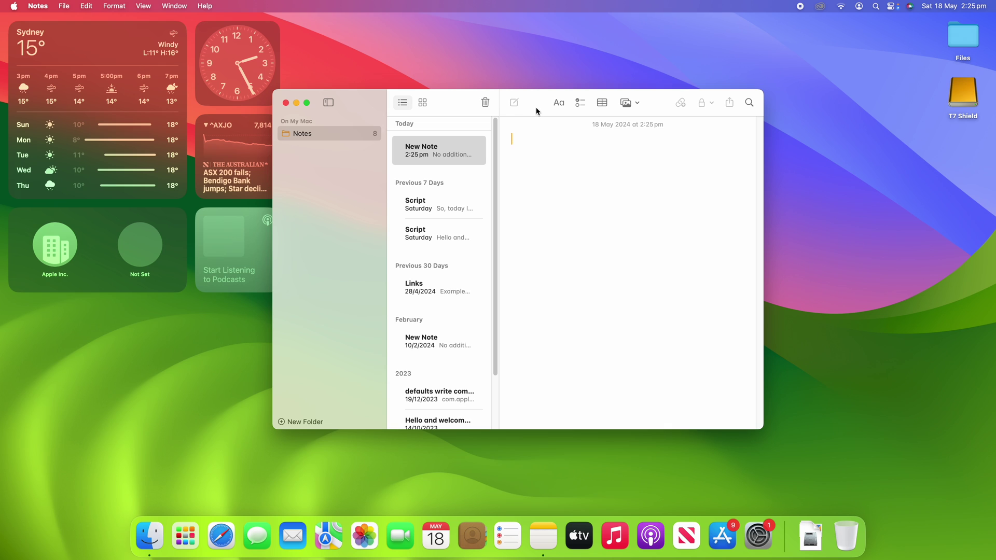
pyautogui.write('H')
# Type 'Hello and w', accept the predicted 'welcome', then erase the text.
pyautogui.press('BackSpace')
pyautogui.write('Hello and w')
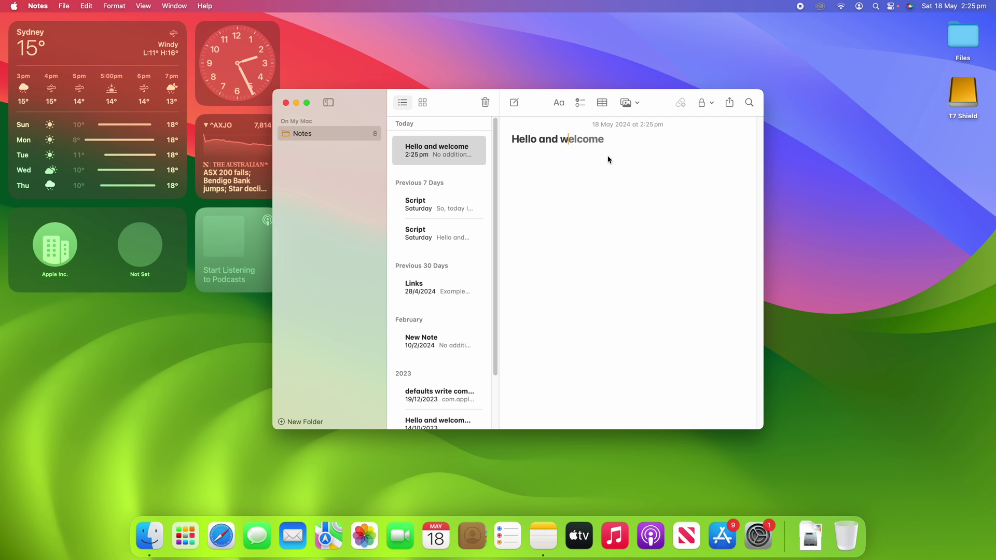
pyautogui.press('space')
pyautogui.press('super+a')
pyautogui.press('BackSpace')
# Quit Notes and open the Keyboard page in System Settings.
pyautogui.press('super+q')
pyautogui.click(757, 535)
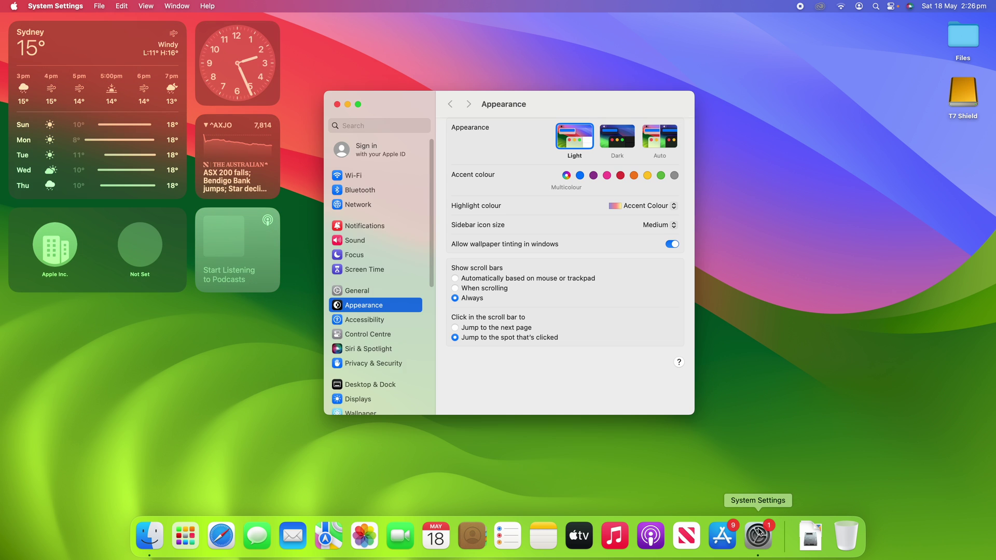
pyautogui.moveTo(432, 261); pyautogui.dragTo(436, 390)
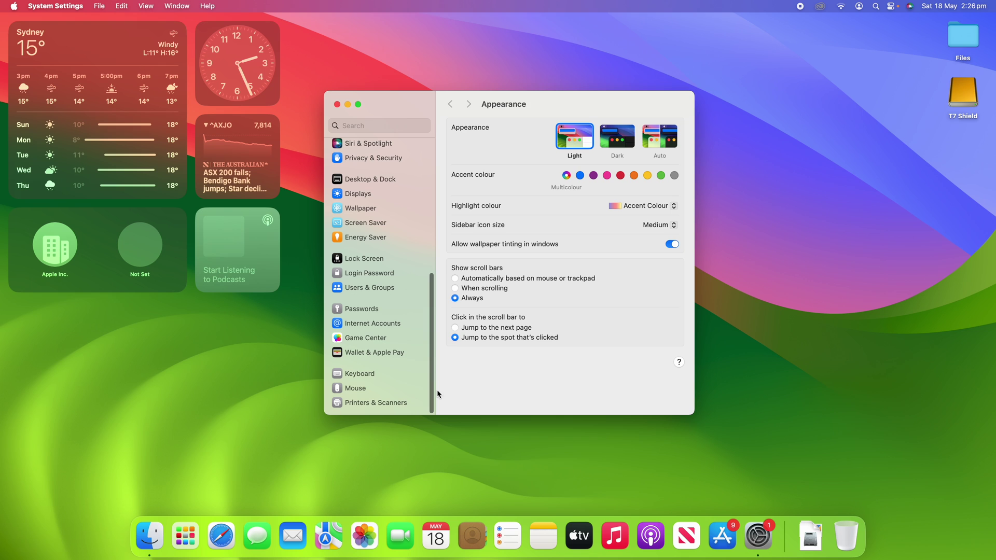
pyautogui.click(377, 376)
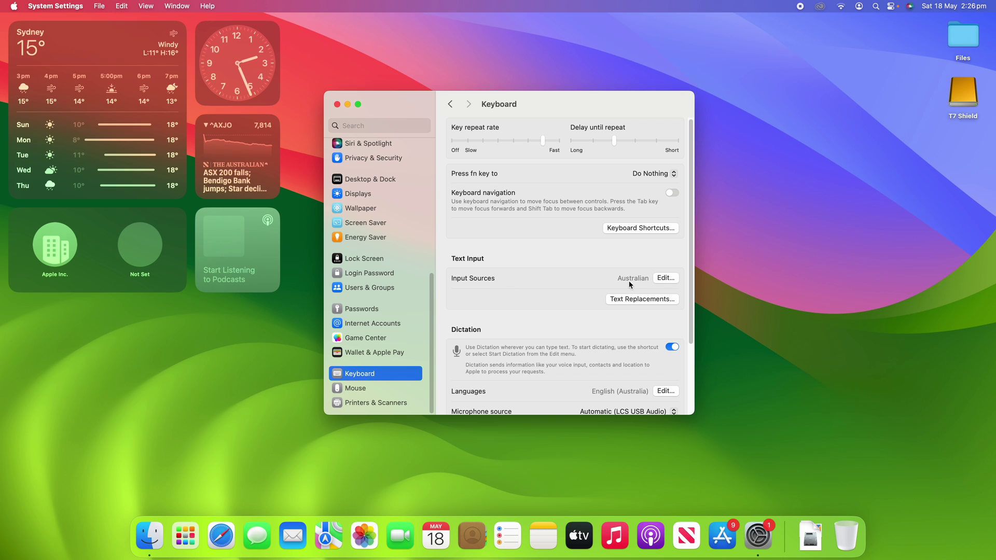
# Turn off Show inline predictive text in the Input Sources options.
pyautogui.click(665, 279)
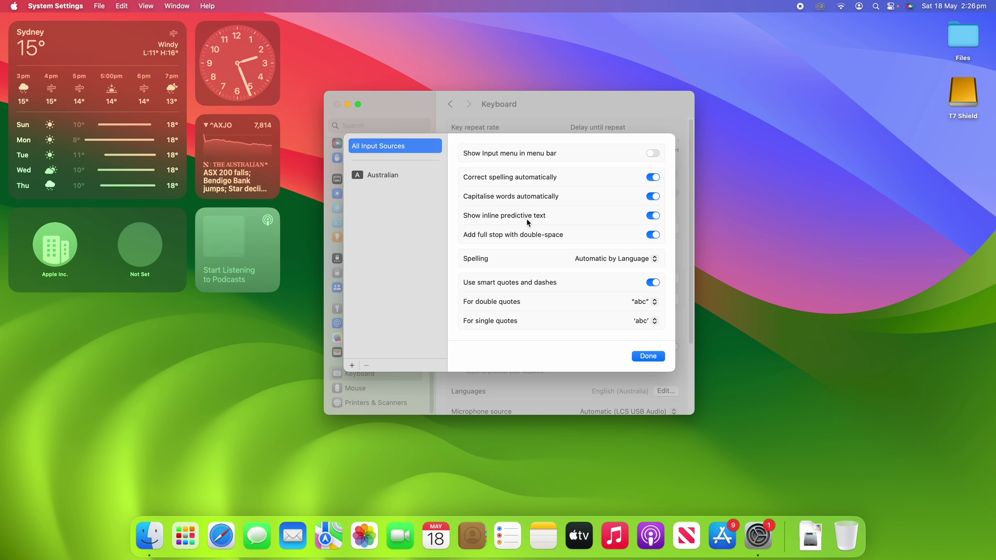
pyautogui.click(652, 217)
pyautogui.click(659, 356)
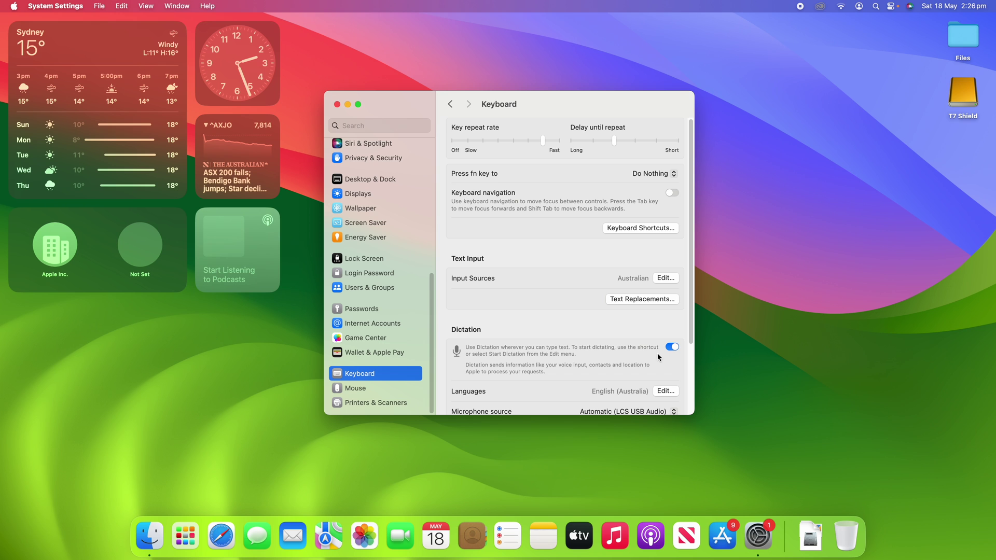
# Type 'Hello and welcome' in a new note, then retype it to show no prediction appears.
pyautogui.click(542, 535)
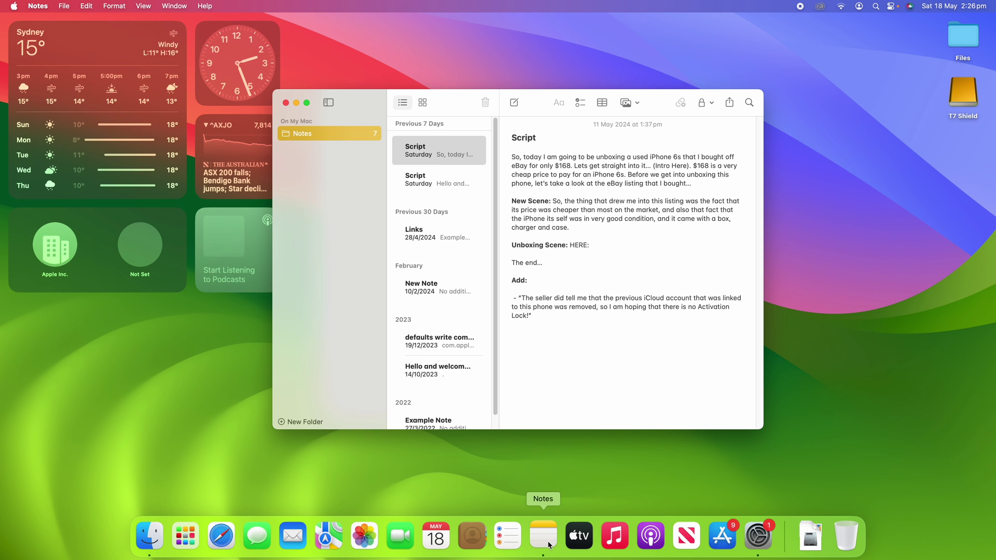
pyautogui.click(514, 102)
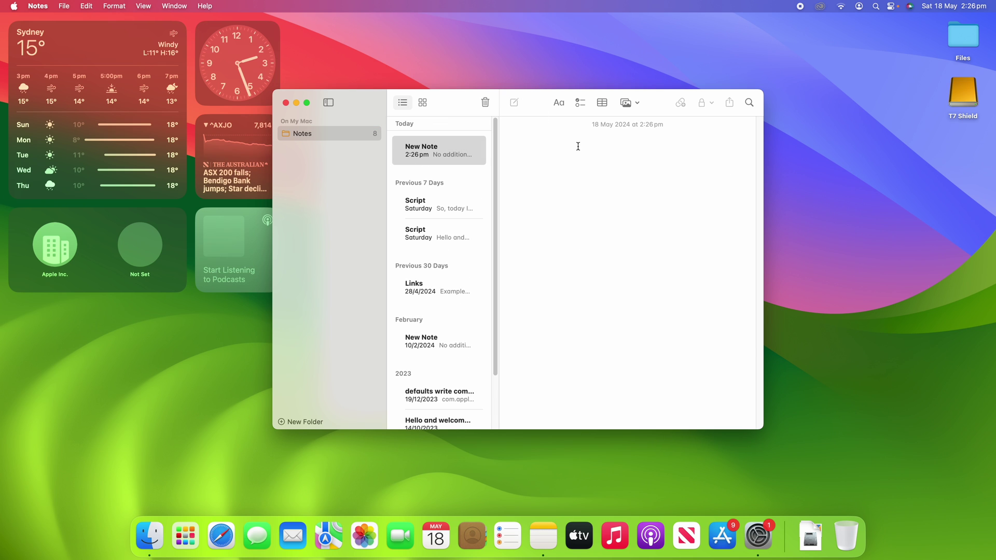
pyautogui.write('Hello and welcome')
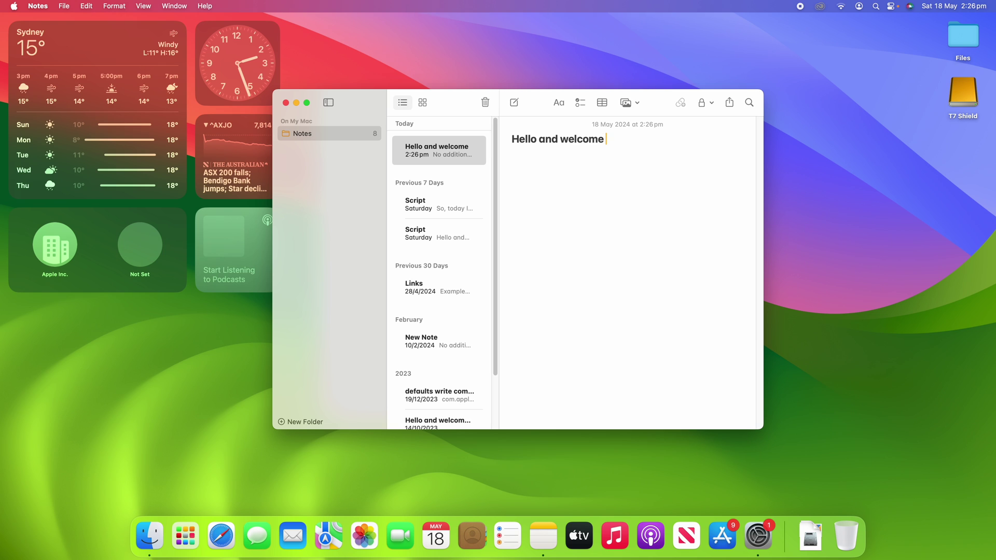
pyautogui.tripleClick(633, 142)
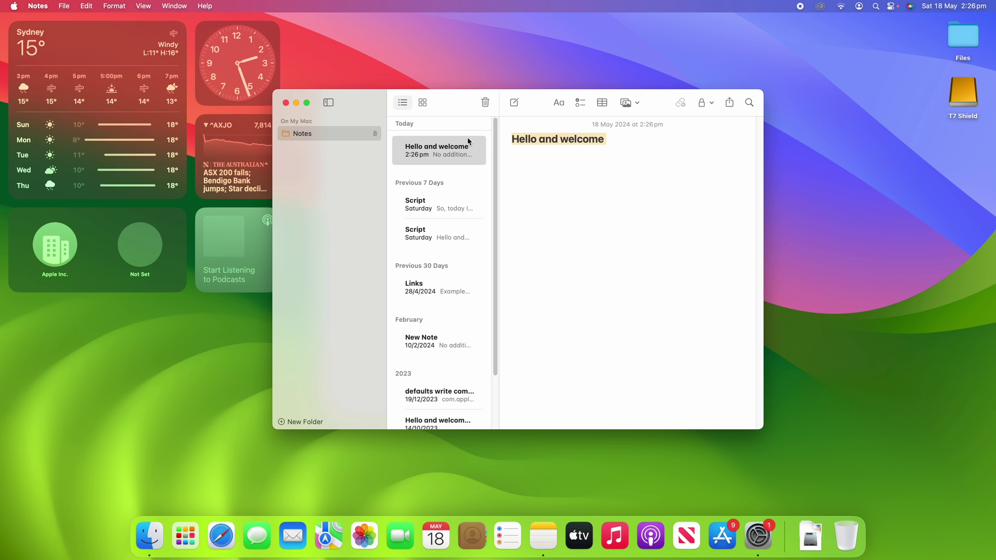
pyautogui.write('Hello')
pyautogui.press('BackSpace')
pyautogui.write('o and welcome')
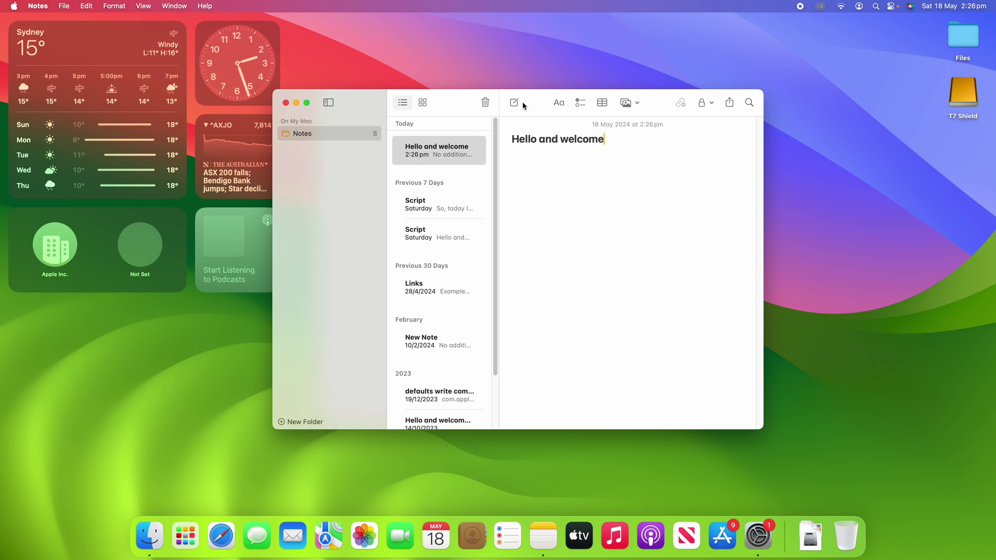
# Clear the note and turn Show inline predictive text back on in Input Sources.
pyautogui.press('super+a')
pyautogui.press('BackSpace')
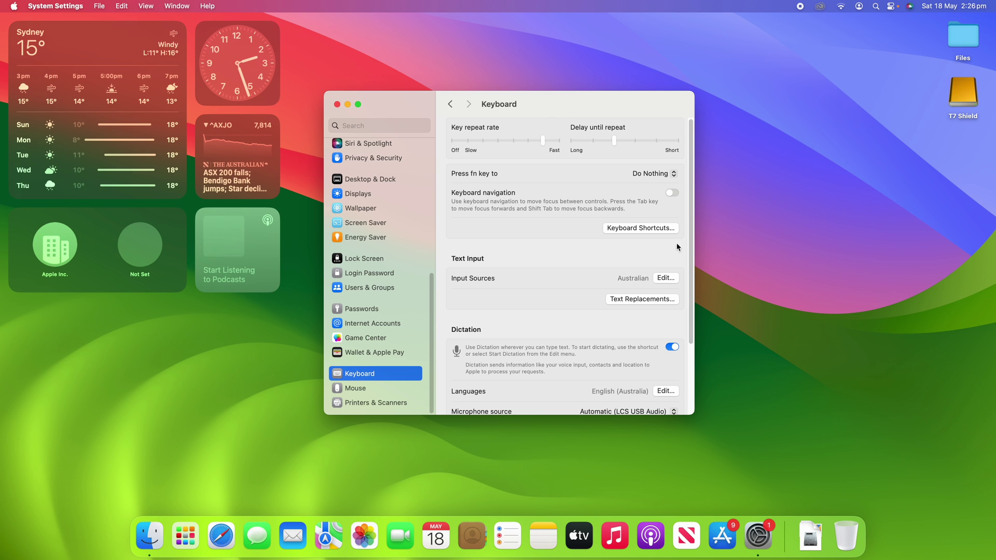
pyautogui.click(665, 278)
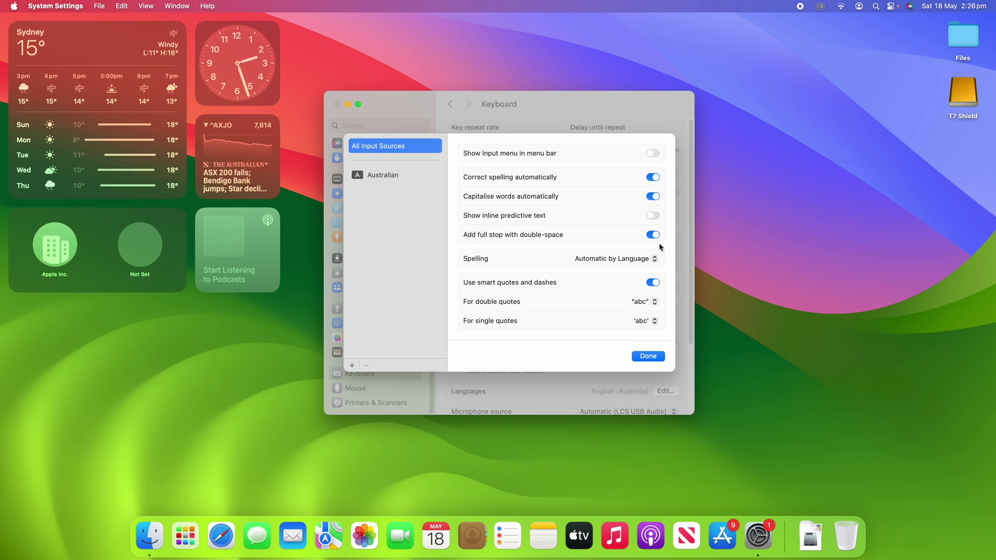
pyautogui.click(653, 216)
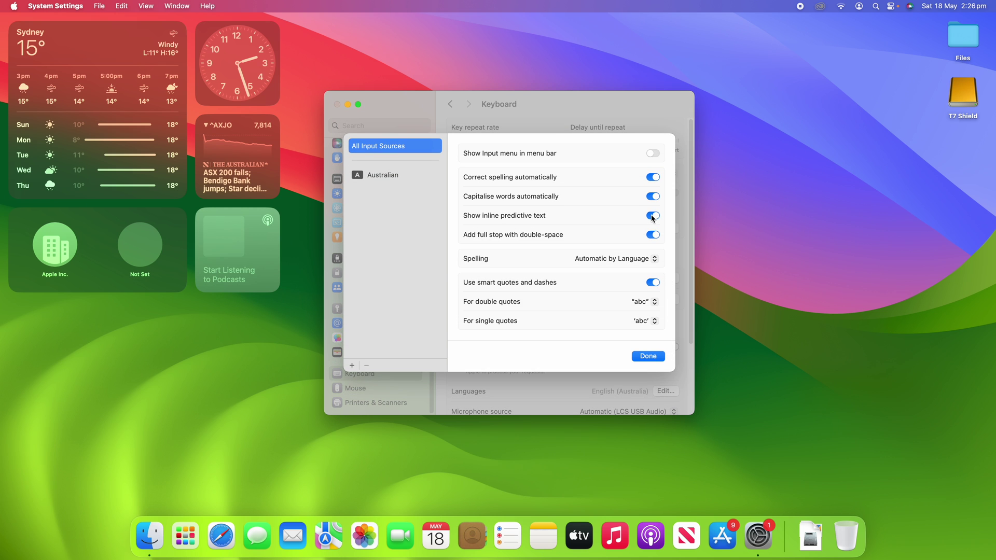
pyautogui.click(648, 356)
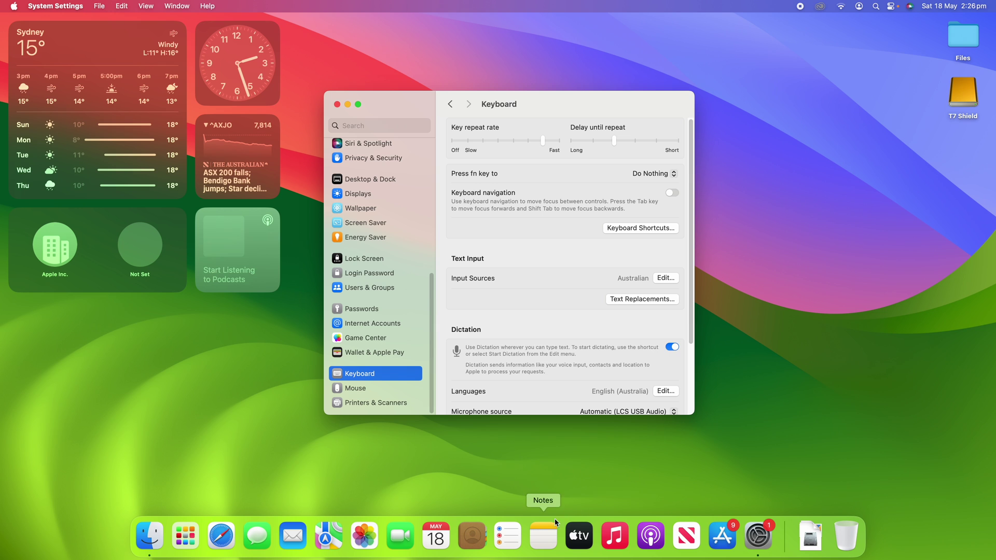
# Type 'Hello and welcome back to another' in a new note, accepting inline suggestions.
pyautogui.click(543, 535)
pyautogui.click(514, 101)
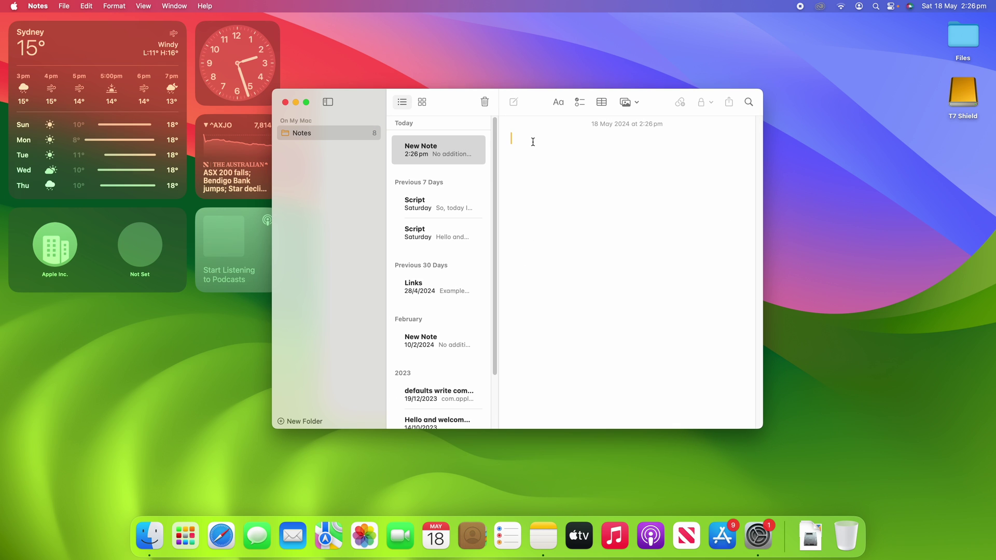
pyautogui.write('W')
pyautogui.press('BackSpace')
pyautogui.write('Hello and wel')
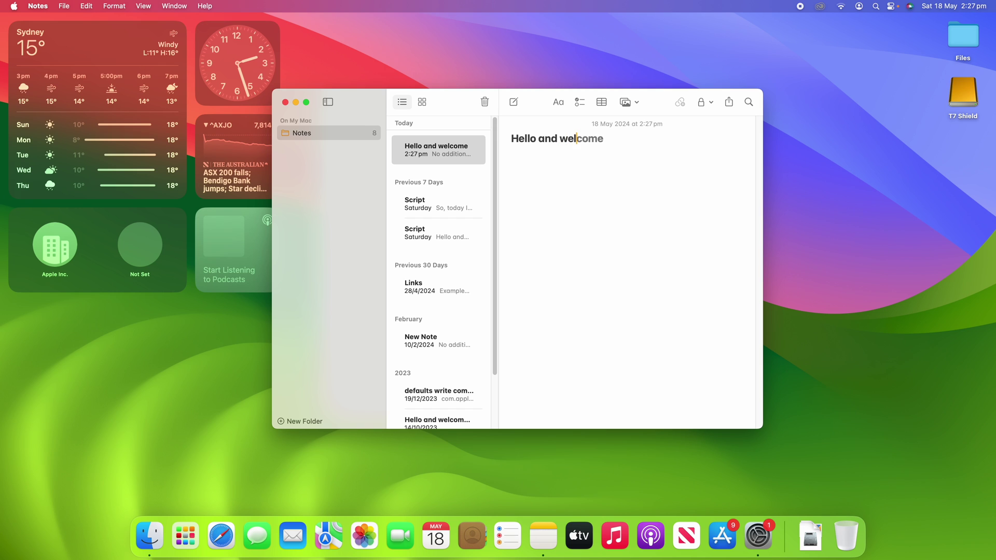
pyautogui.write('come')
pyautogui.write(' back to another')
# Confirm inline predictive text is still on, then quit System Settings and Notes.
pyautogui.press('super+Tab')
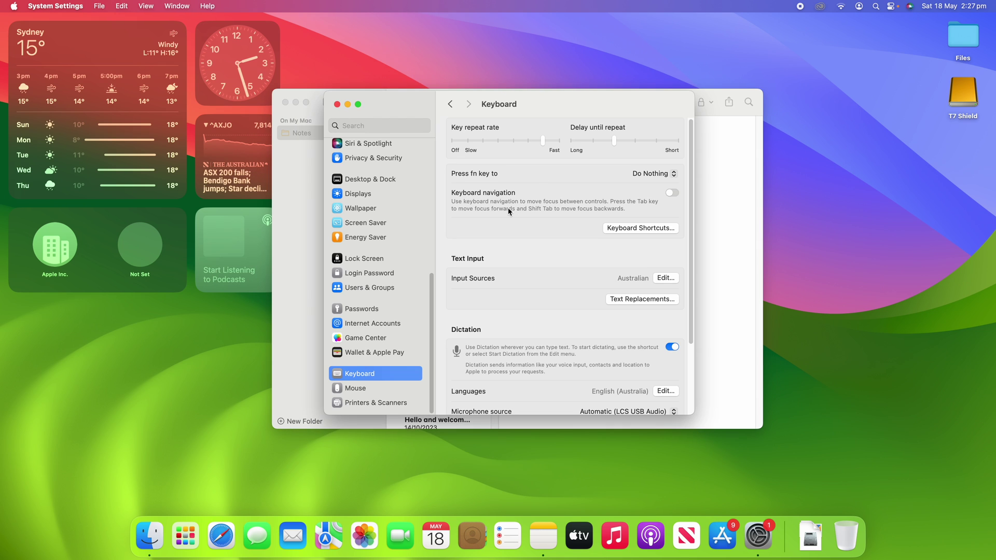
pyautogui.click(665, 279)
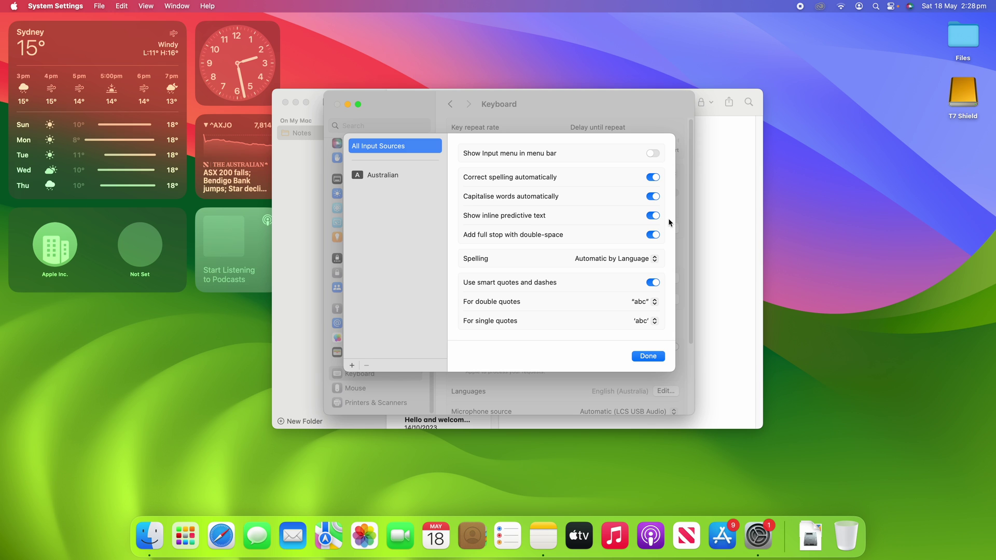
pyautogui.click(656, 358)
pyautogui.press('super+q')
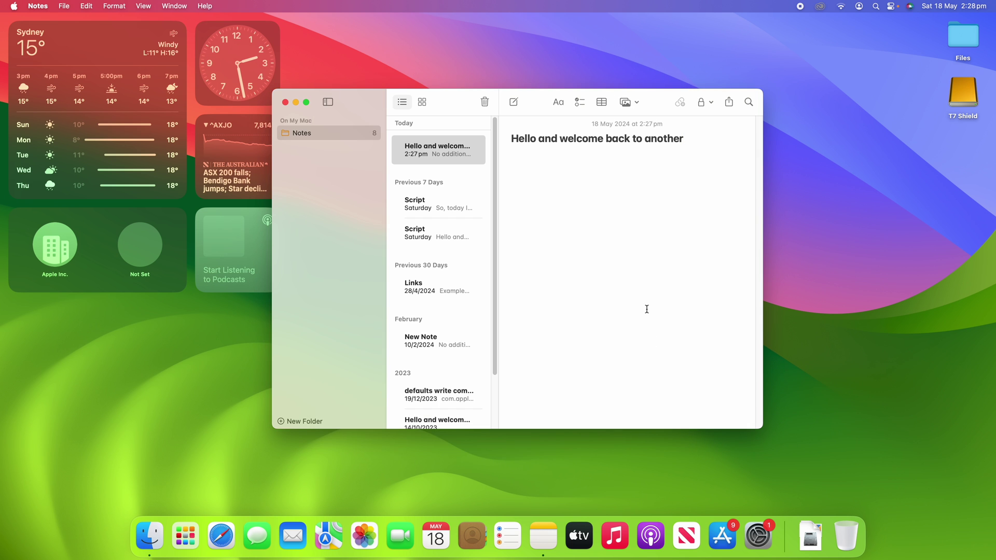
pyautogui.press('super+q')
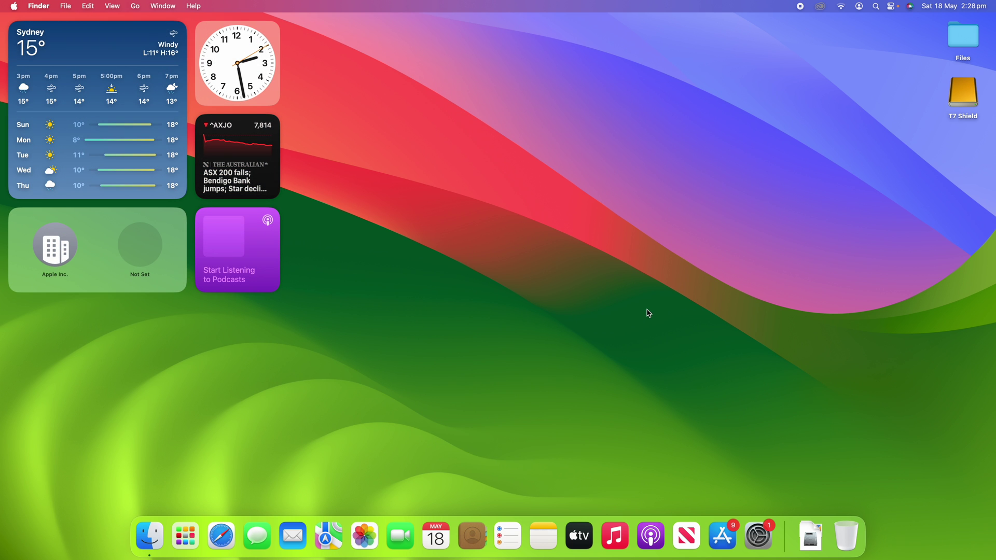